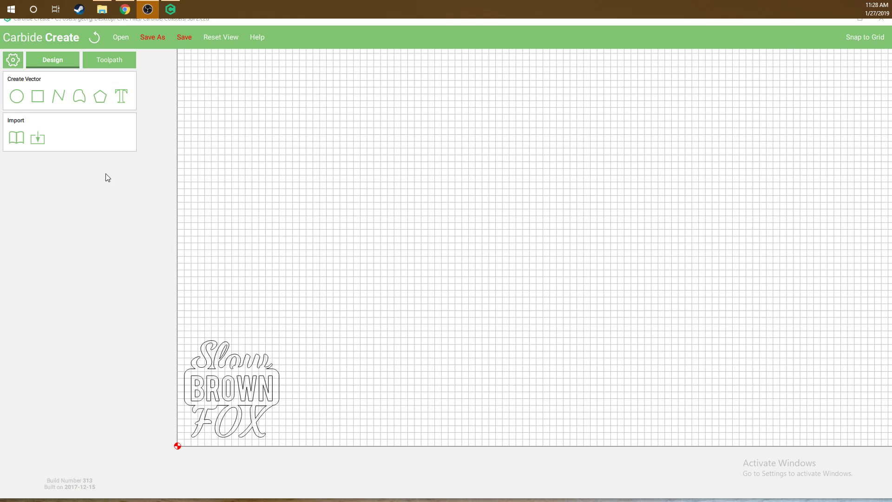
Add a text object at about X 8.5, Y 2.2 in and set its font to Milkshake - Regular.
left_click(122, 101)
left_click_drag(307, 342, 406, 384)
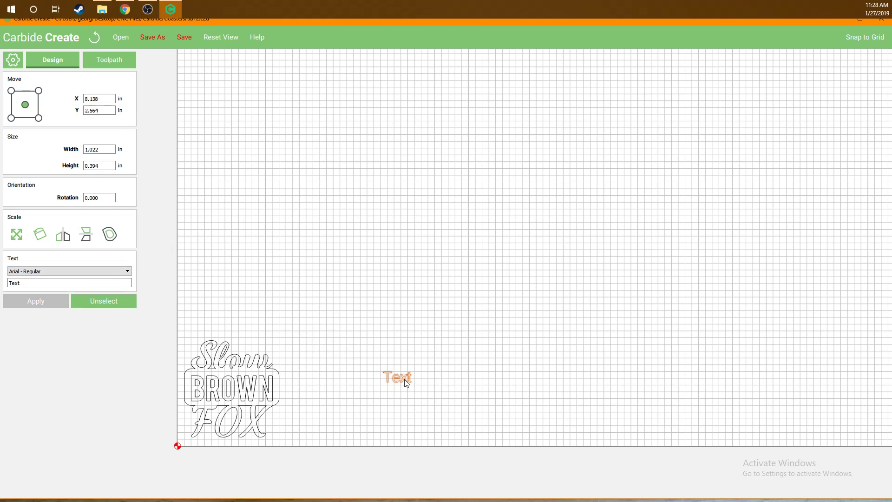
left_click(70, 272)
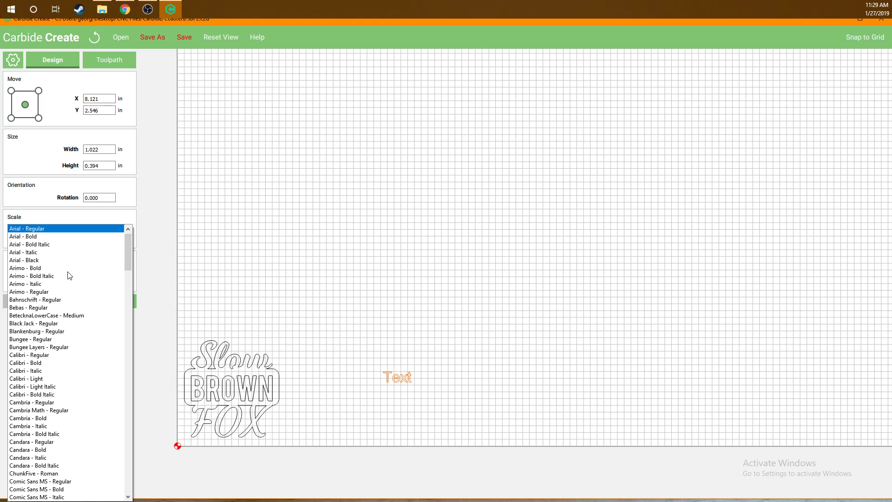
left_click_drag(129, 256, 111, 374)
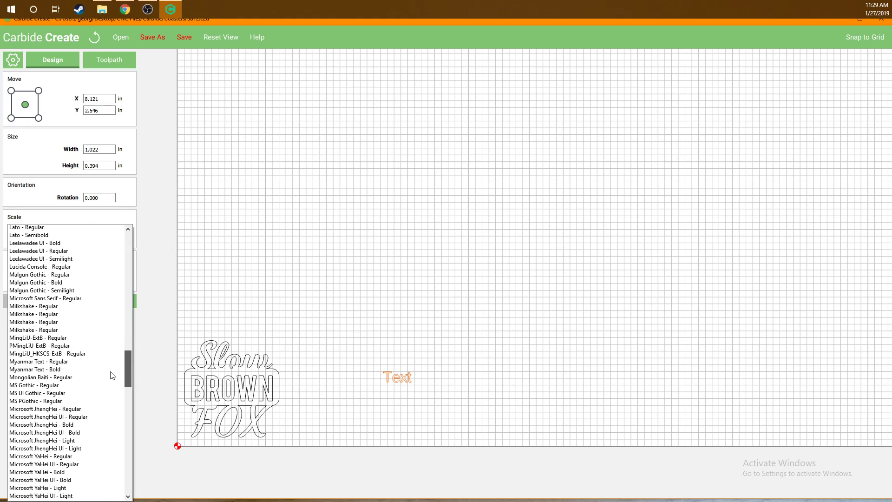
left_click(48, 309)
left_click_drag(403, 379, 414, 388)
Replace the placeholder wording of the text object with "love you".
double_click(7, 282)
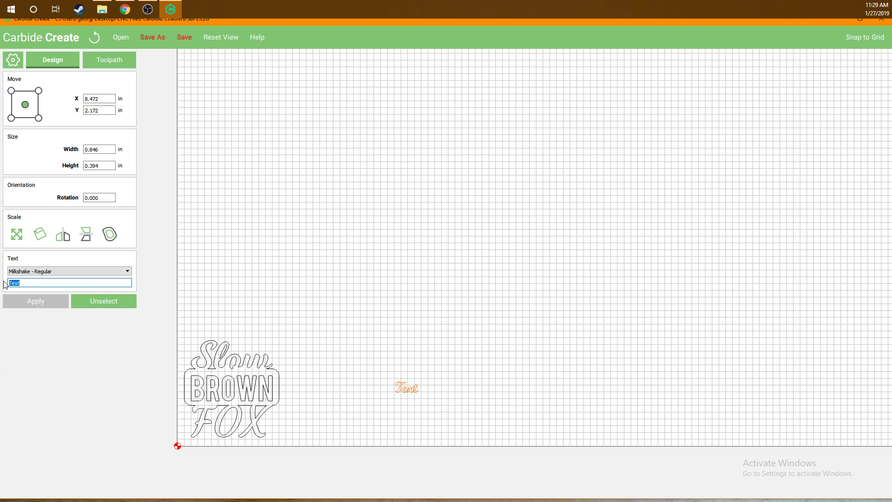
key("BackSpace")
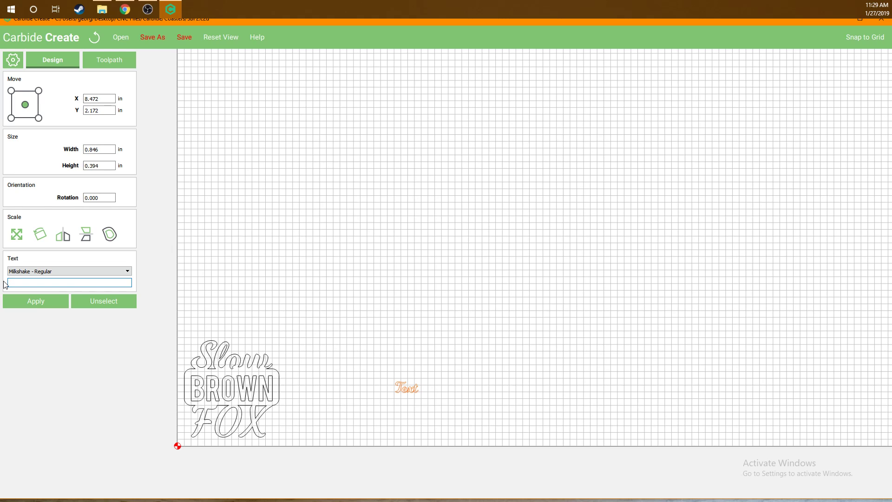
type("love you")
left_click(36, 301)
Set the width of the "love you" text to 12 in.
double_click(99, 149)
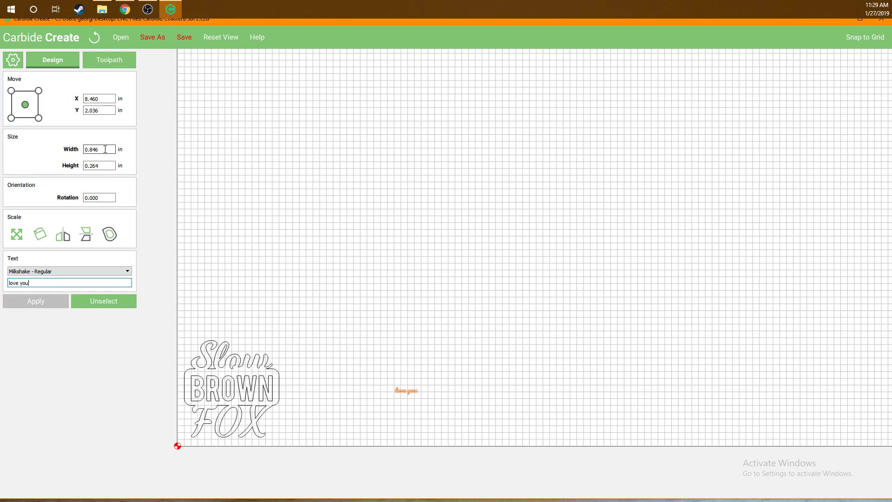
type("12")
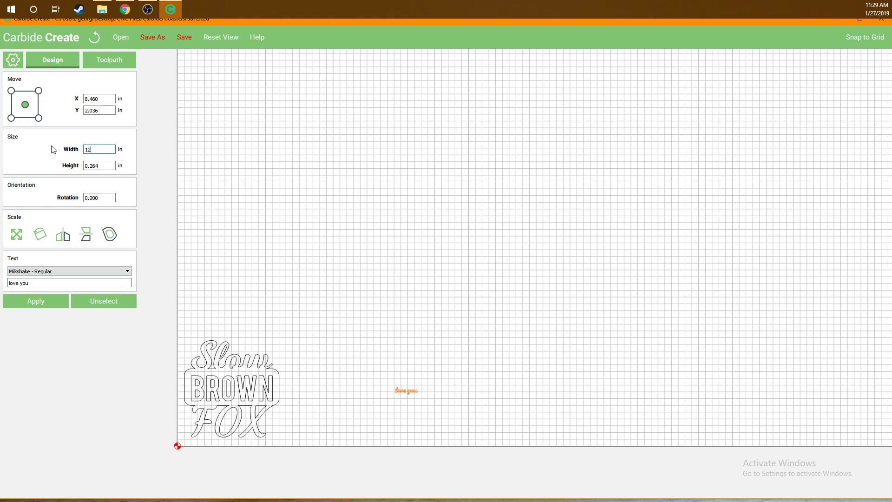
key("Escape")
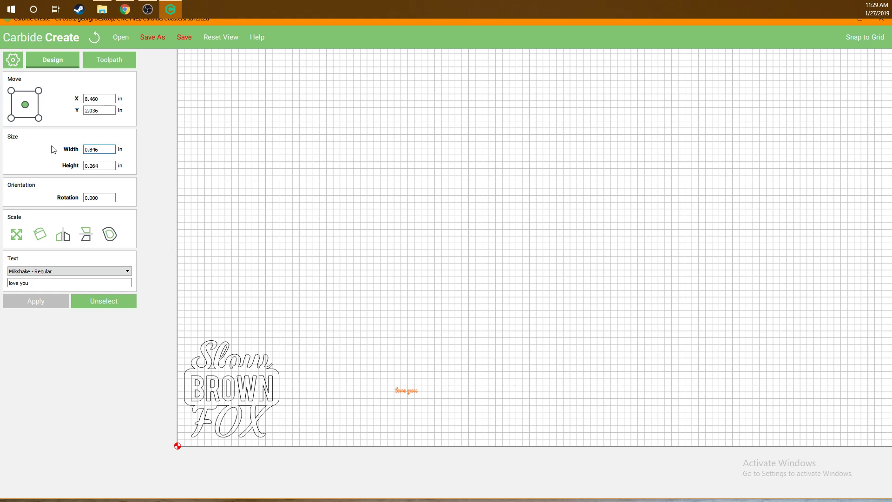
key("BackSpace")
key("BackSpace")
key("BackSpace")
key("BackSpace")
type("12")
key("Return")
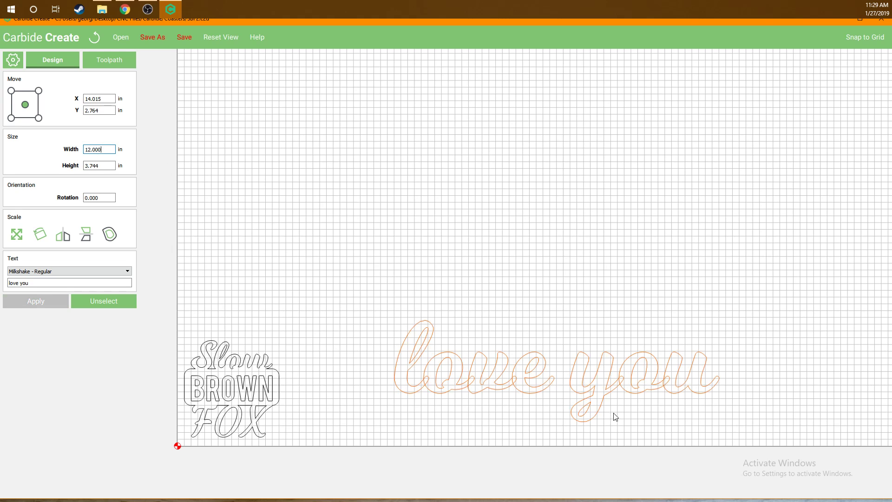
Move the "love you" text up and slightly left to about X 12.9, Y 6.3 in.
left_click_drag(408, 339, 378, 243)
scroll(464, 332, "down", 5)
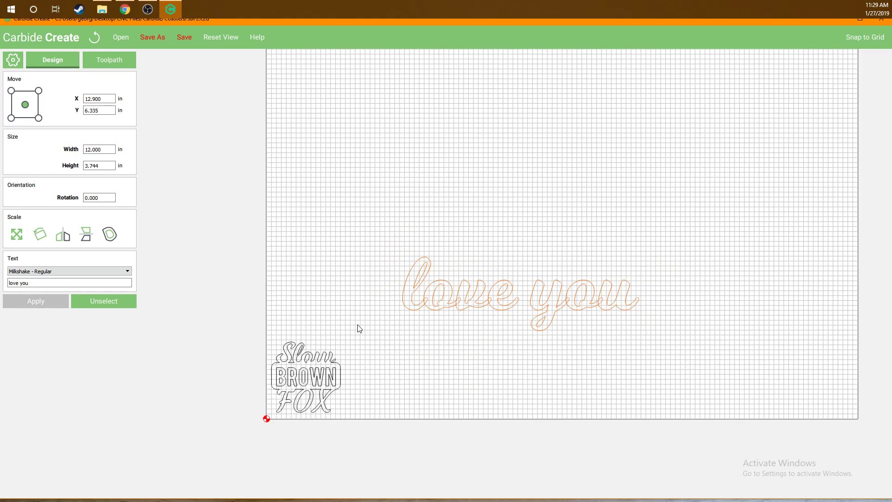
scroll(720, 328, "up", 3)
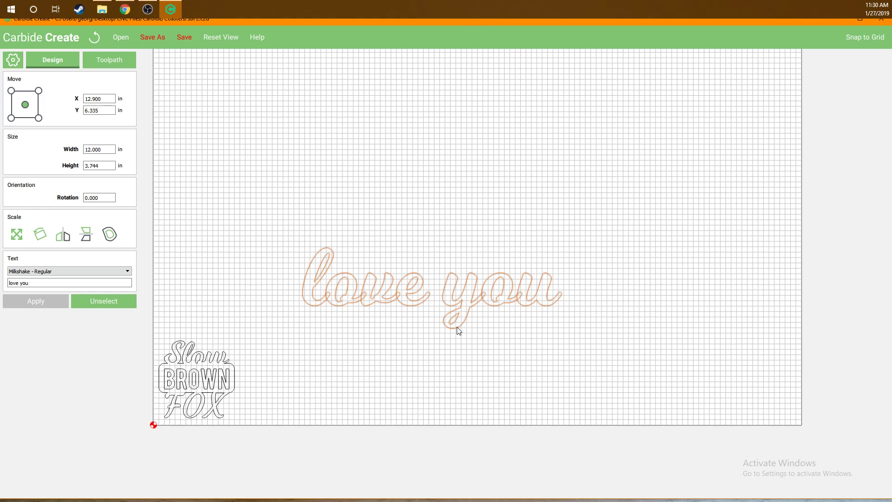
Create an outside offset path of the "love you" text at a distance of 0.001 in.
left_click(113, 238)
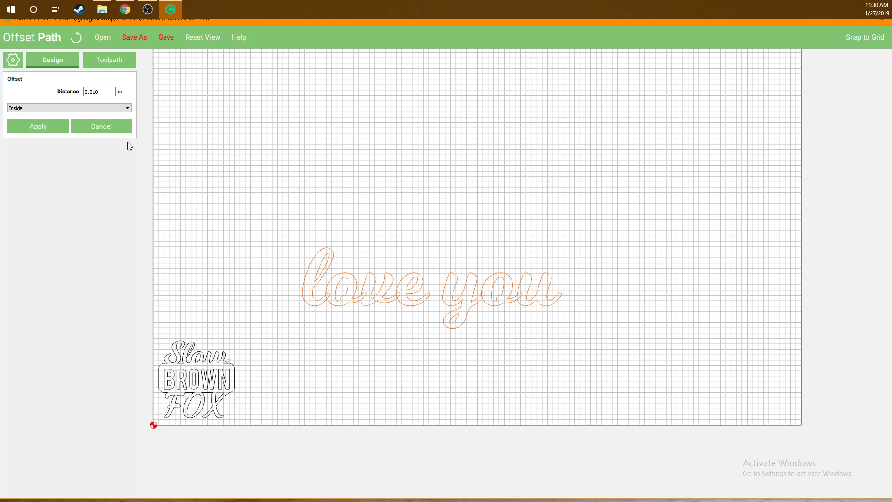
left_click(106, 92)
key("BackSpace")
key("BackSpace")
type("01")
left_click(77, 108)
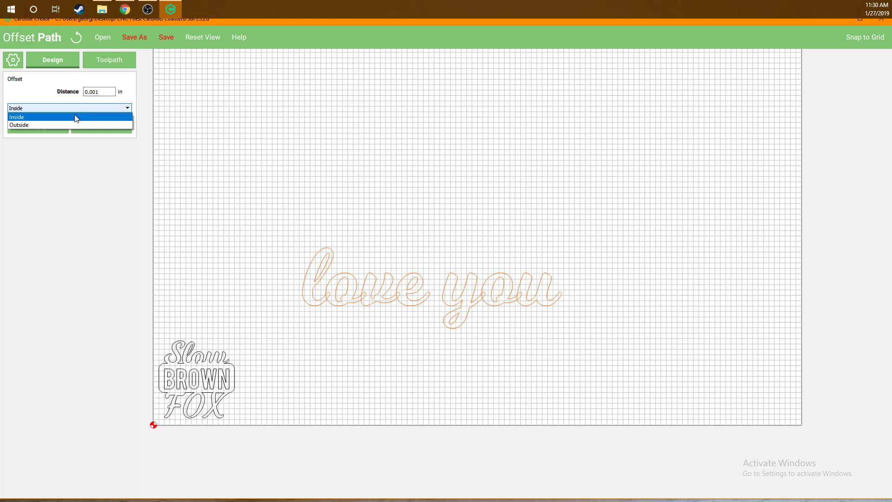
left_click(63, 125)
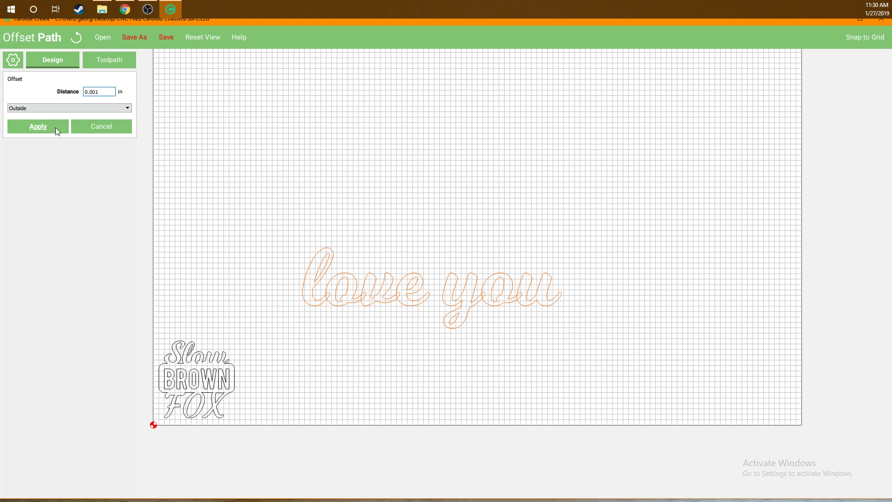
left_click(55, 128)
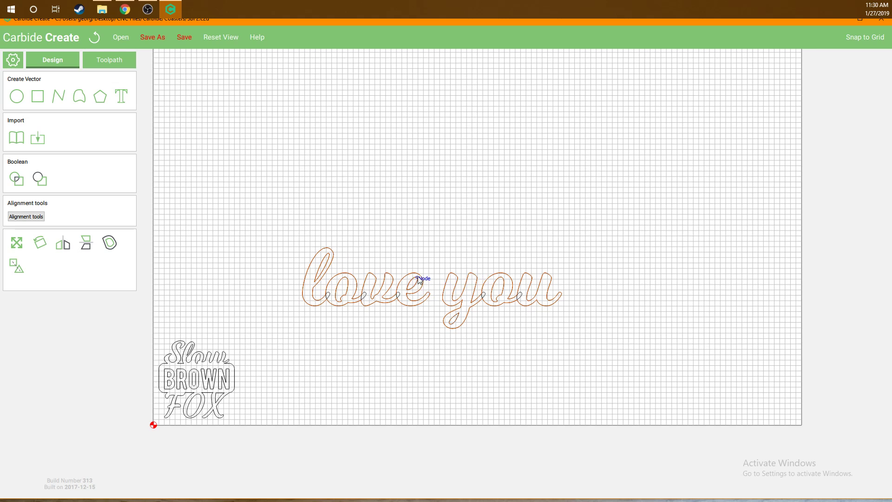
Move the offset outlines up clear of the original "love you" text and delete the original.
left_click_drag(418, 272, 434, 199)
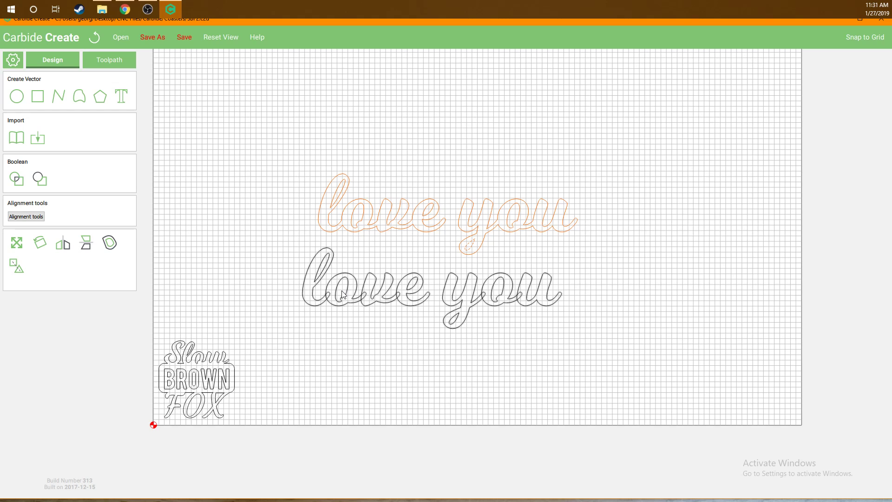
left_click(313, 293)
key("Delete")
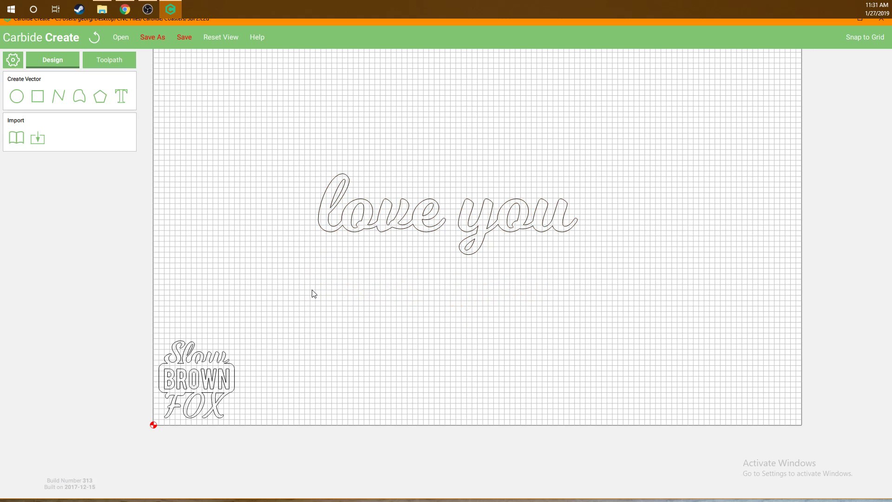
Select only the outlines of "you" and move them down and right, away from "love".
left_click_drag(305, 153, 643, 254)
scroll(497, 274, "up", 2)
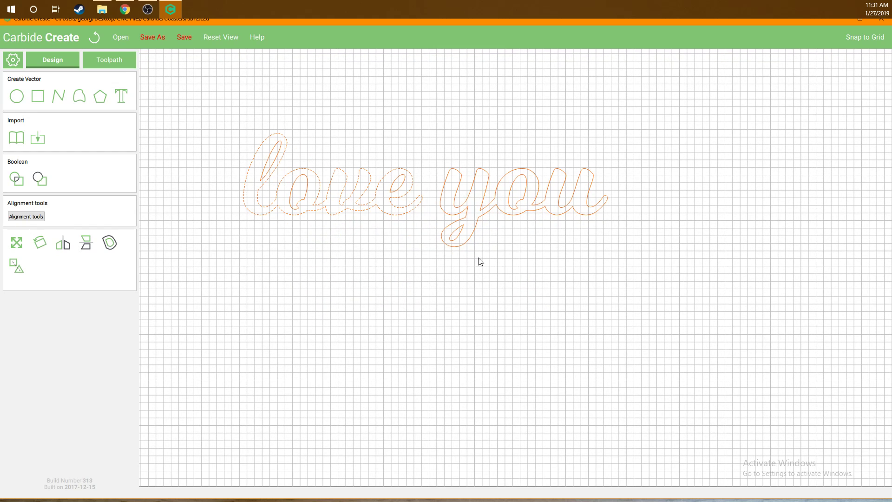
scroll(404, 223, "up", 1)
left_click(464, 136)
left_click_drag(459, 135, 744, 237)
left_click_drag(551, 213, 555, 259)
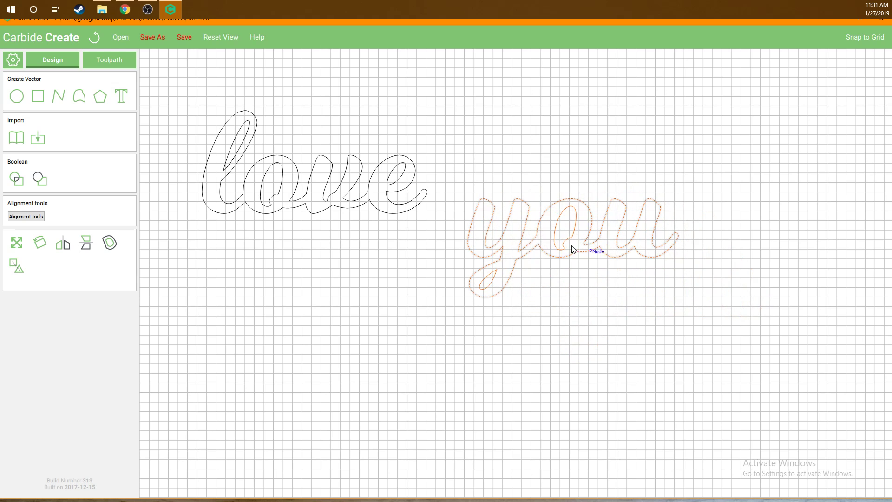
left_click(581, 160)
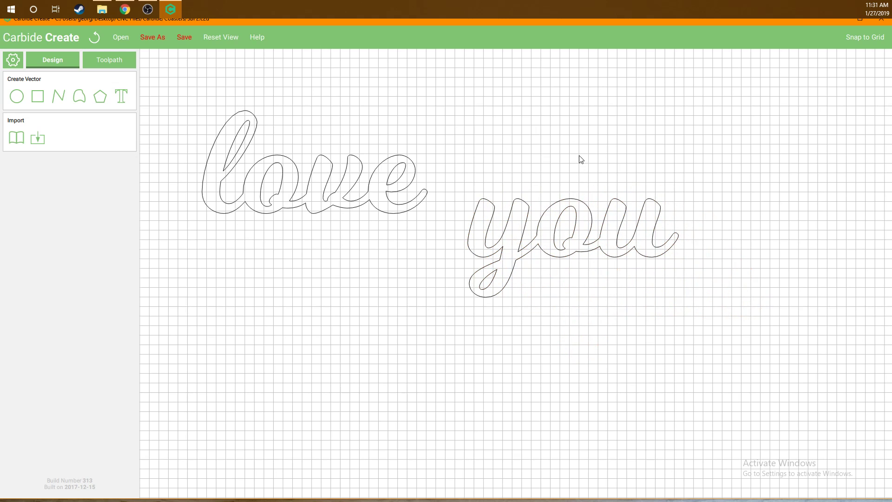
Group the outlines of "you" and ungroup them again.
left_click(576, 223)
left_click_drag(451, 215, 634, 282)
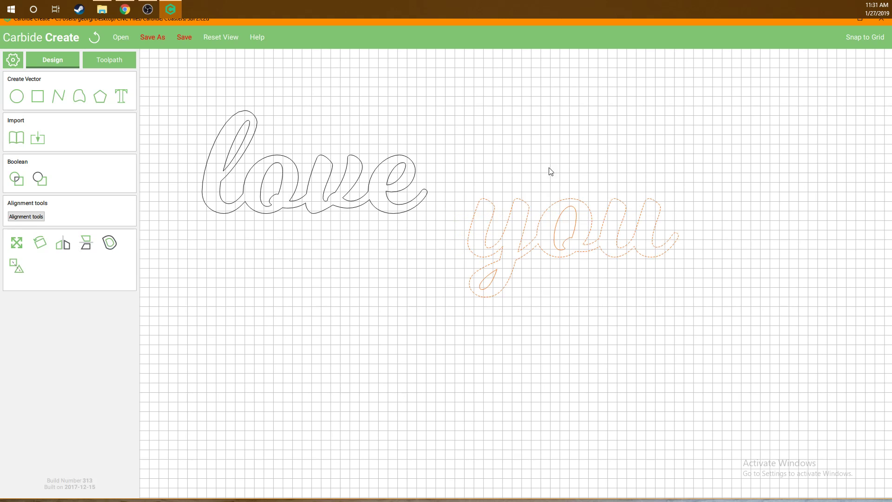
left_click(18, 269)
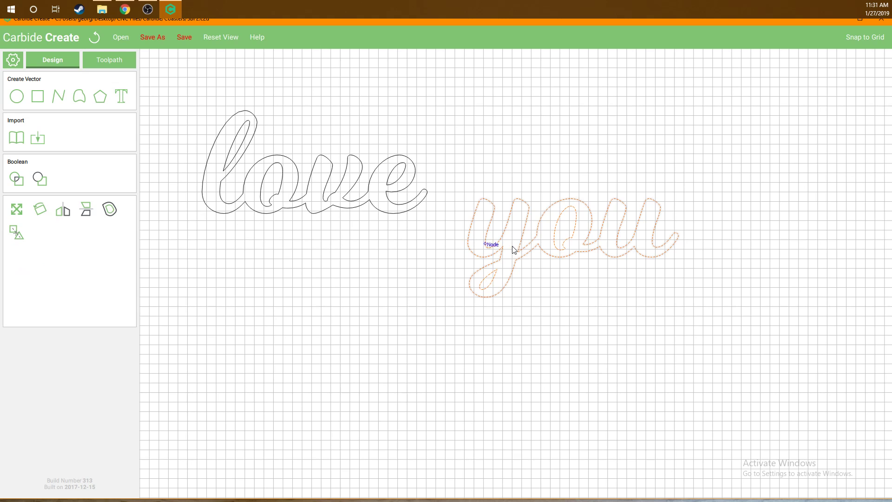
left_click(523, 262)
left_click_drag(459, 209, 691, 277)
left_click(19, 234)
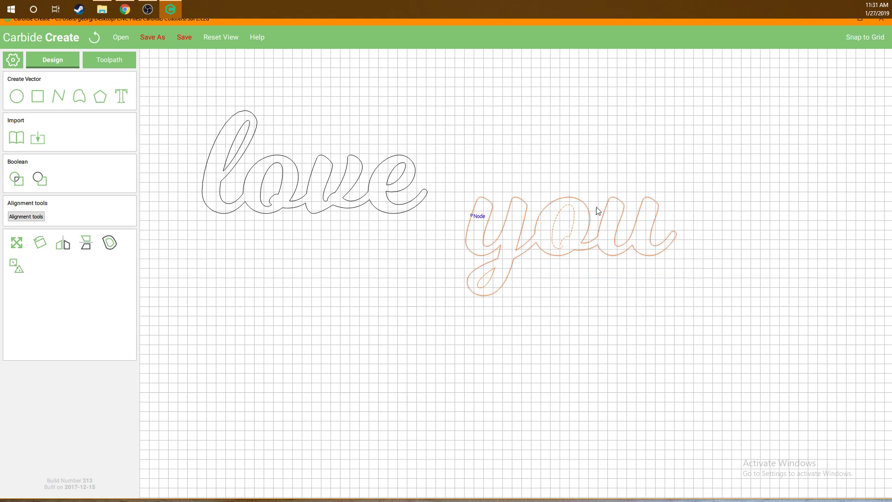
Select the outer outline of "you" and turn on node editing for it.
scroll(545, 299, "up", 1)
scroll(484, 246, "up", 3)
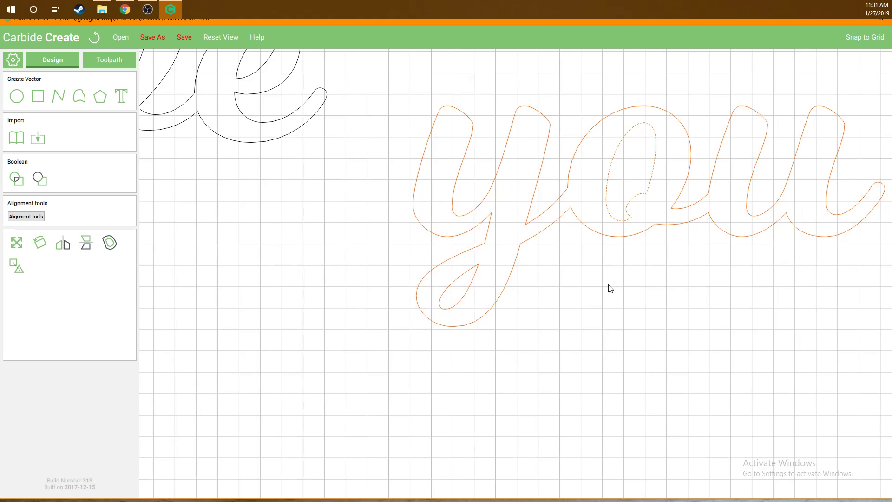
left_click(609, 289)
left_click(472, 254)
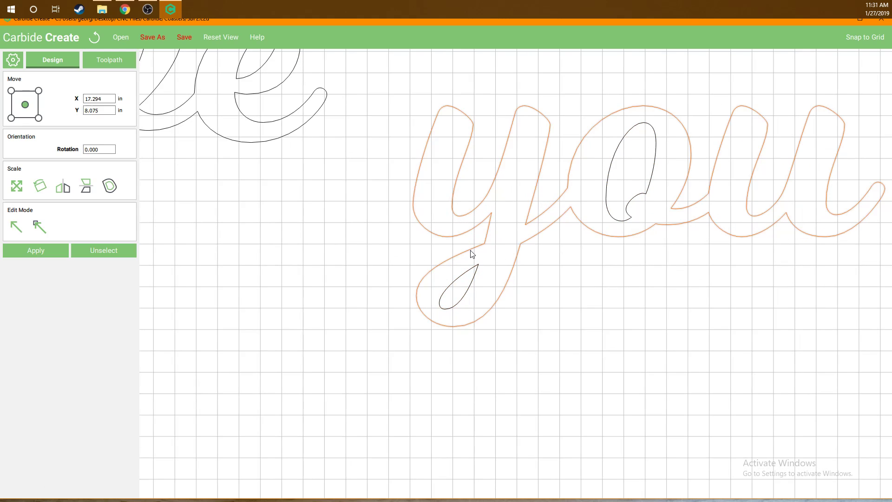
left_click(41, 228)
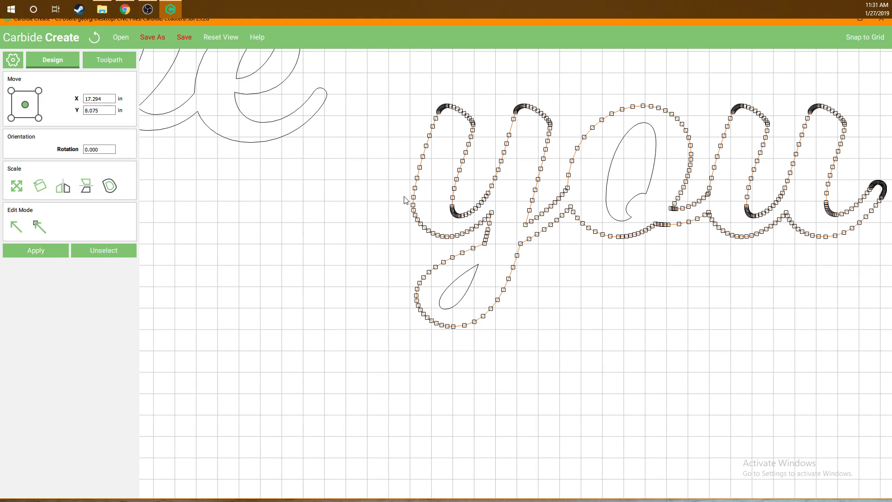
Try to pull nodes on the left stroke of the "y" outward, and undo those edits.
scroll(404, 200, "up", 3)
left_click(421, 186)
left_click_drag(420, 186, 330, 222)
left_click_drag(424, 168, 308, 169)
right_click(308, 169)
left_click(325, 178)
left_click(285, 195)
key("ctrl+z")
key("ctrl+z")
key("ctrl+z")
scroll(348, 221, "down", 1)
scroll(347, 223, "down", 2)
scroll(402, 163, "down", 2)
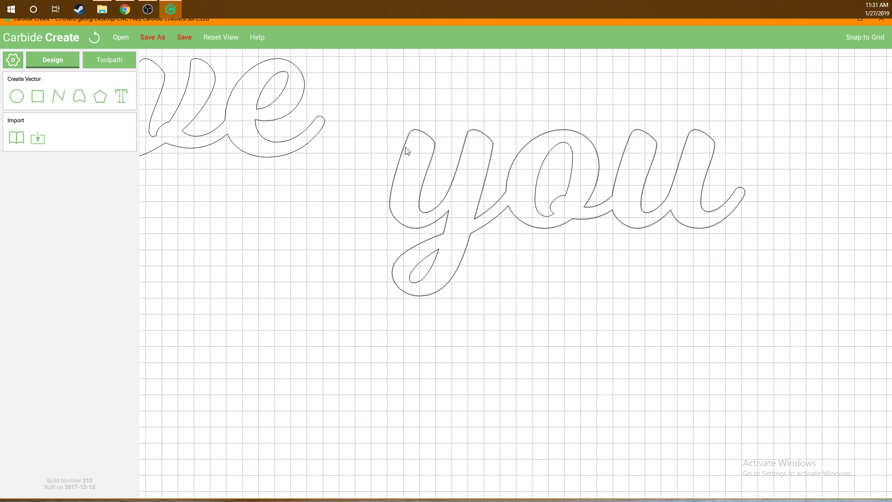
Move the outer outline of "you" slightly down and right, and undo the move.
left_click(399, 182)
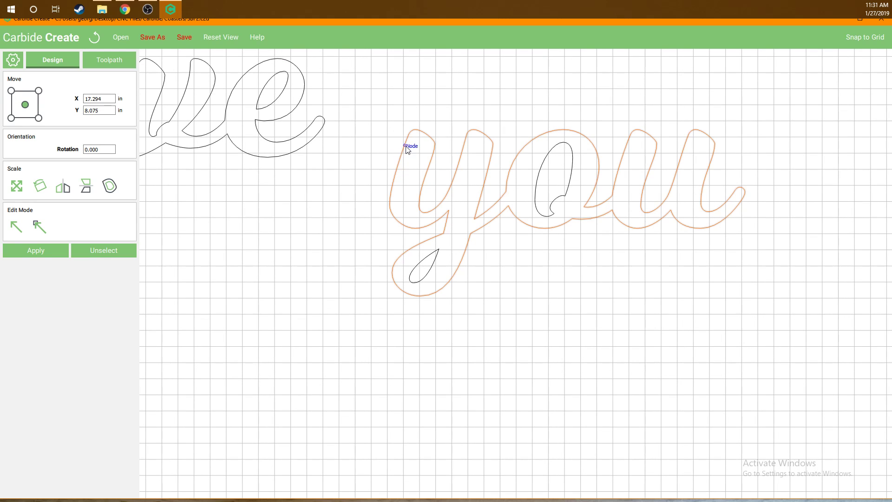
left_click_drag(407, 147, 455, 154)
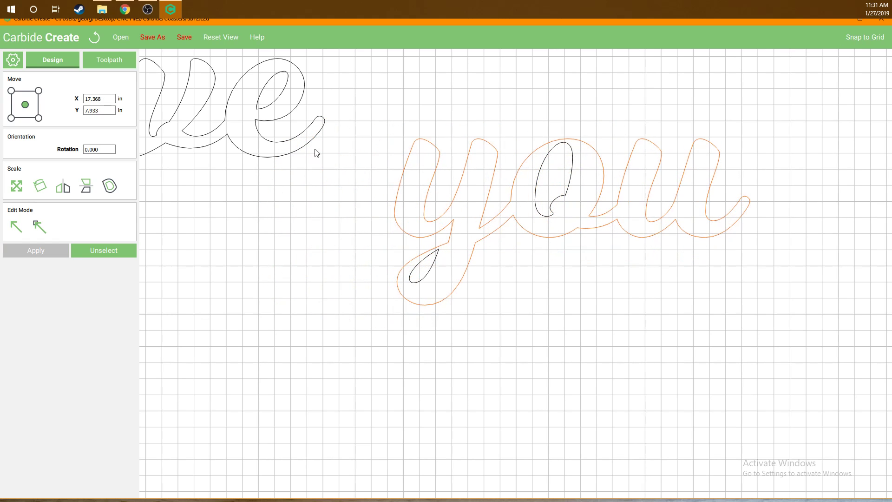
key("ctrl+z")
Move all outlines of "love" and "you" together down to the lower edge of the work area.
scroll(530, 236, "down", 5)
left_click_drag(307, 145, 591, 259)
left_click_drag(473, 248, 443, 372)
left_click(481, 220)
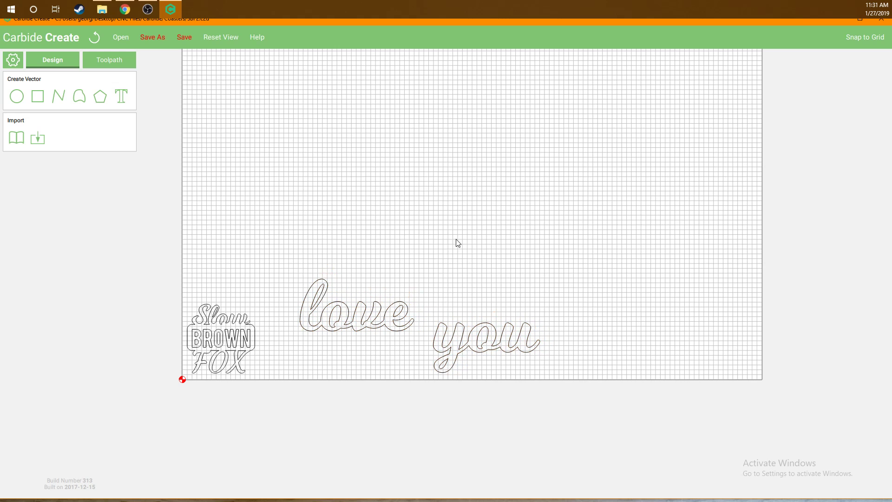
Move the outlines of "you" left and slightly up so the "y" overlaps the tail of the "e" in "love".
scroll(423, 315, "up", 3)
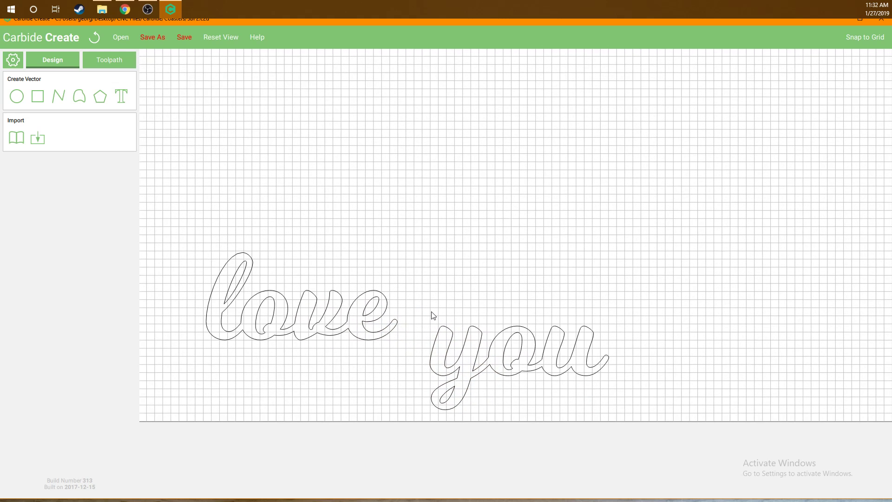
left_click_drag(430, 305, 684, 390)
left_click_drag(437, 345, 390, 341)
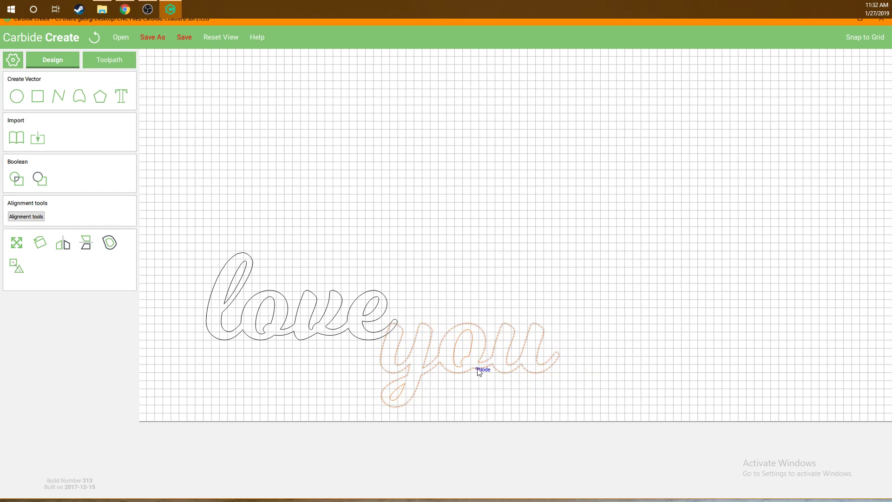
left_click_drag(469, 372, 463, 372)
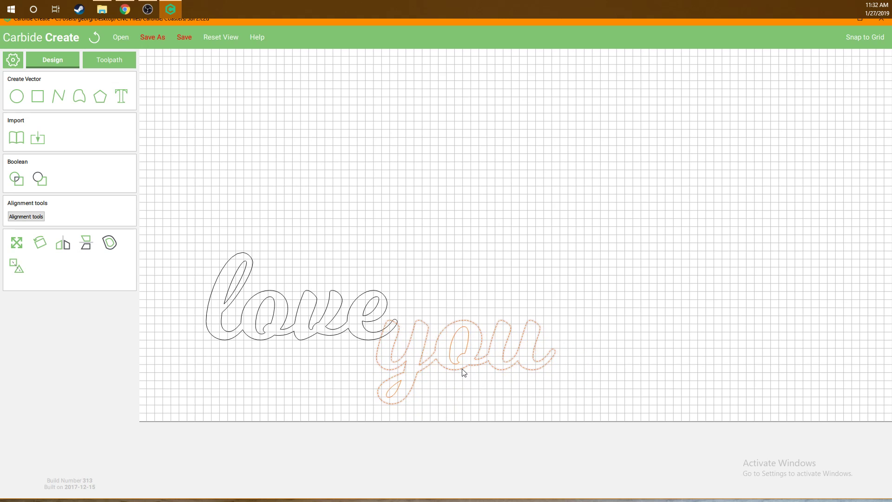
left_click(567, 259)
scroll(776, 305, "down", 2)
scroll(476, 264, "up", 2)
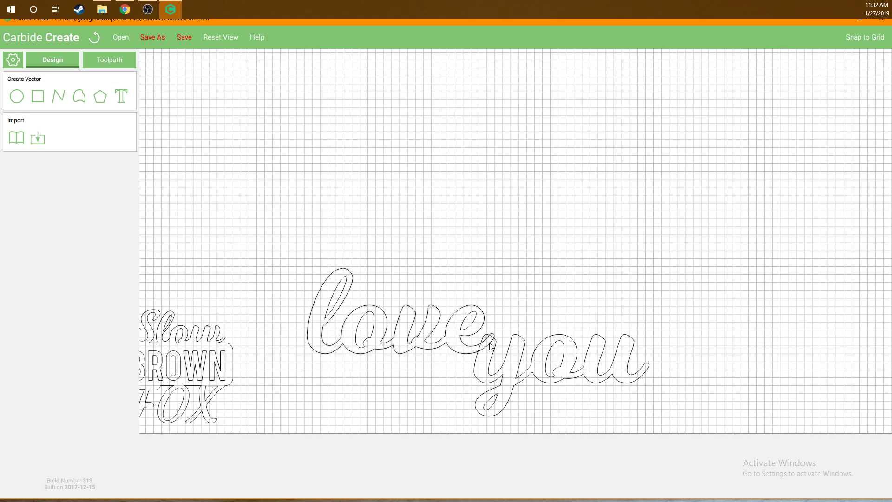
Duplicate all outlines of the overlapping words "love" and "you".
left_click_drag(295, 249, 673, 420)
key("ctrl+d")
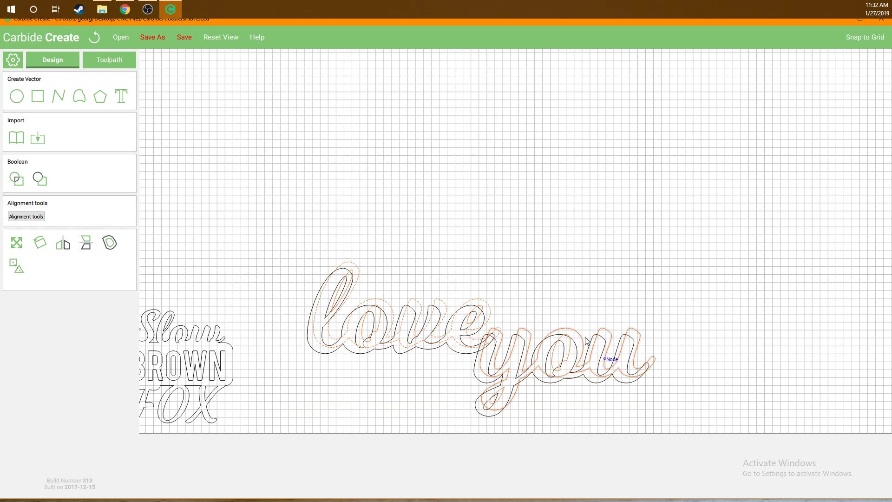
Move the duplicated "love you" up above the original, and place a spare copy of the lower "you" to its upper right.
left_click_drag(529, 330, 528, 125)
left_click(678, 268)
left_click_drag(691, 373, 474, 413)
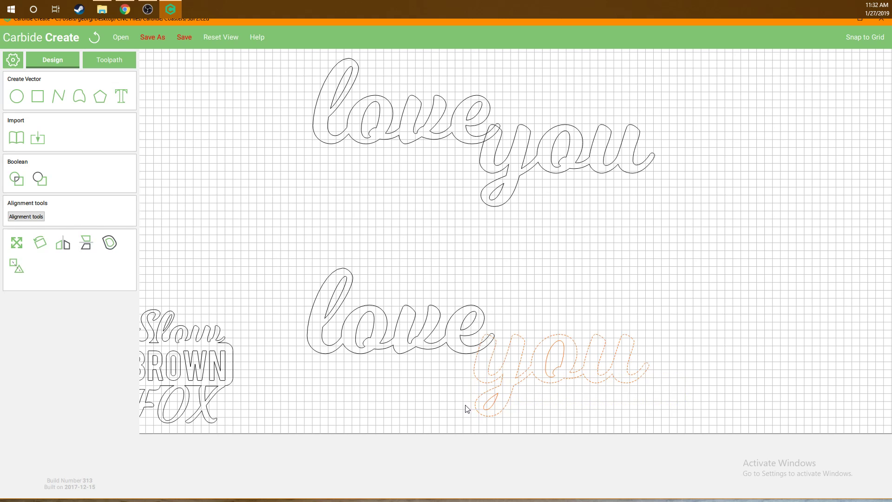
key("ctrl+d")
left_click_drag(634, 341, 847, 207)
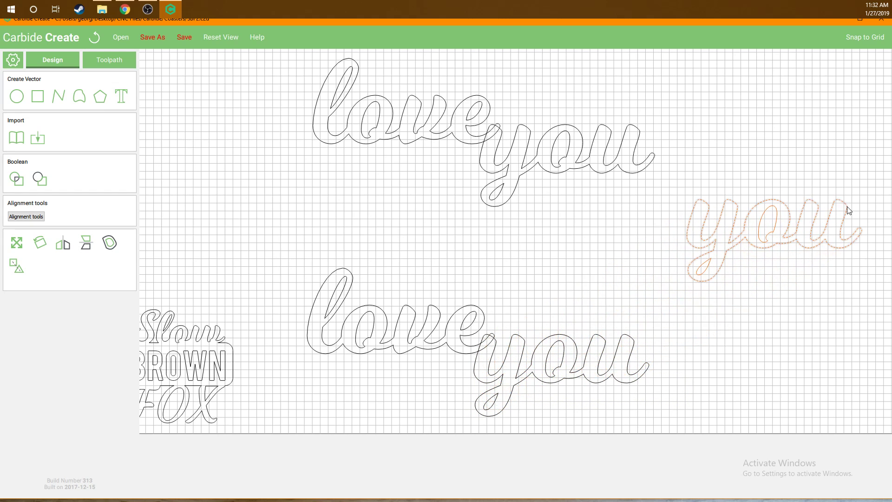
left_click(607, 289)
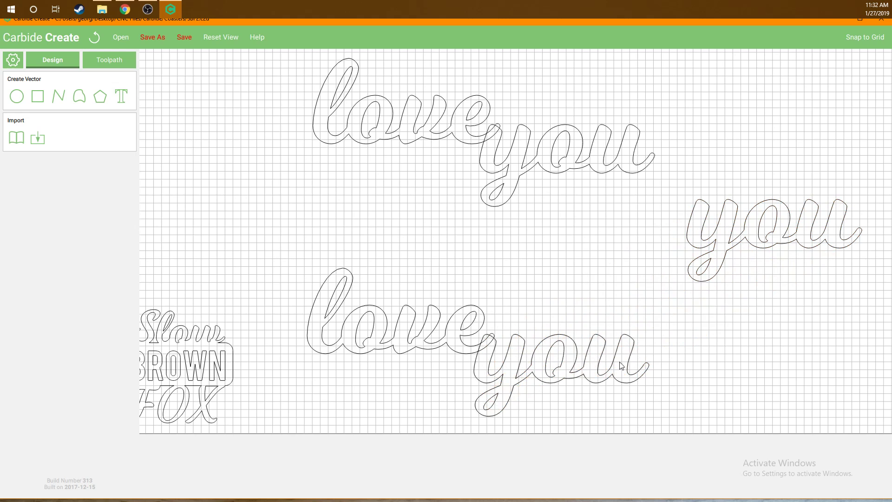
Try a Boolean subtraction of the lower "you" outer outline from the outer outline of "love", and undo it.
left_click(457, 352)
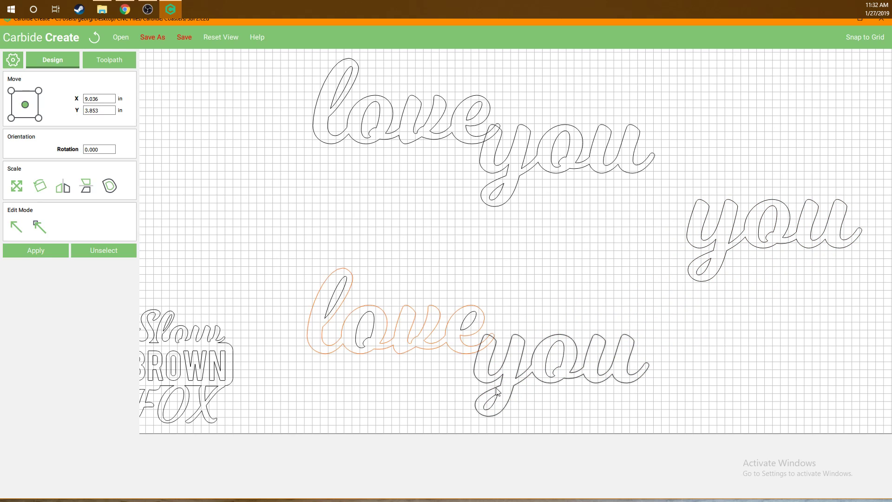
left_click(484, 381, "shift")
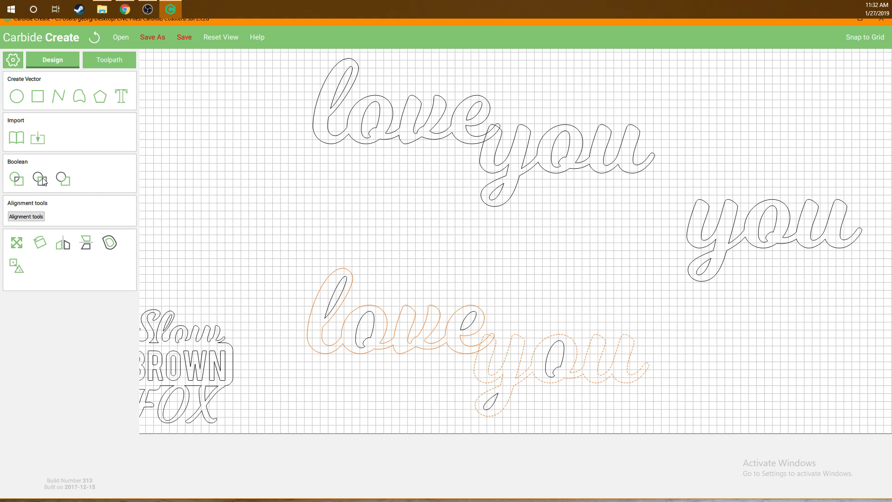
left_click(69, 187)
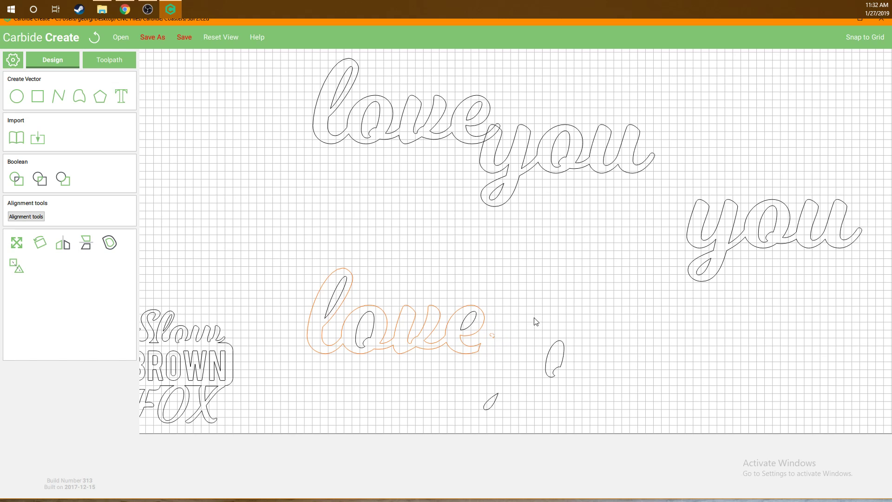
key("ctrl+z")
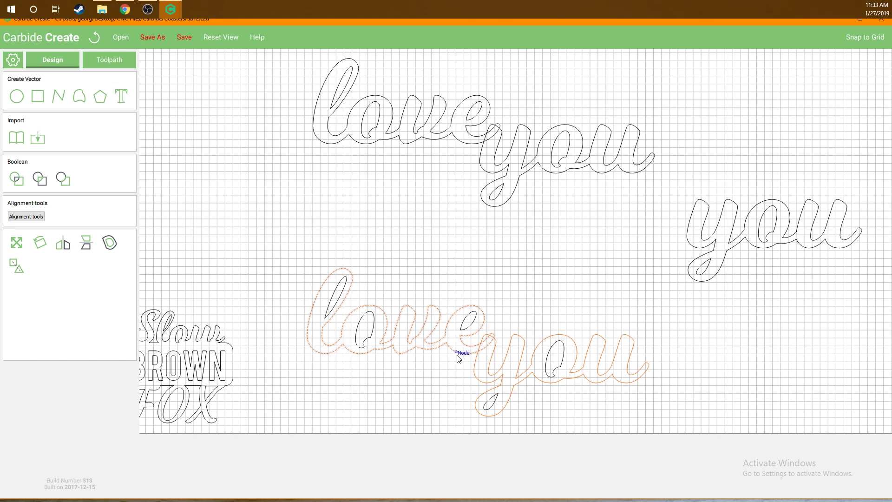
Try the reverse subtraction, cutting the lower "love" outer outline from "you", then undo it and clear the selection.
left_click(63, 180)
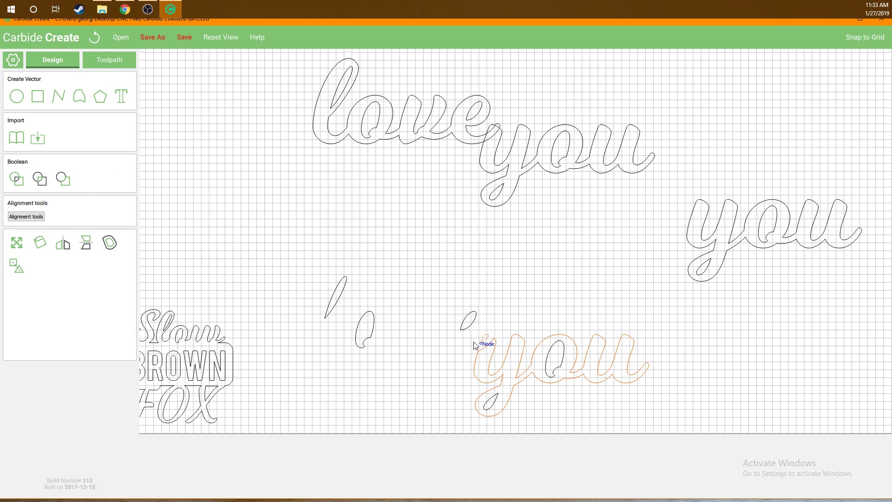
key("ctrl+z")
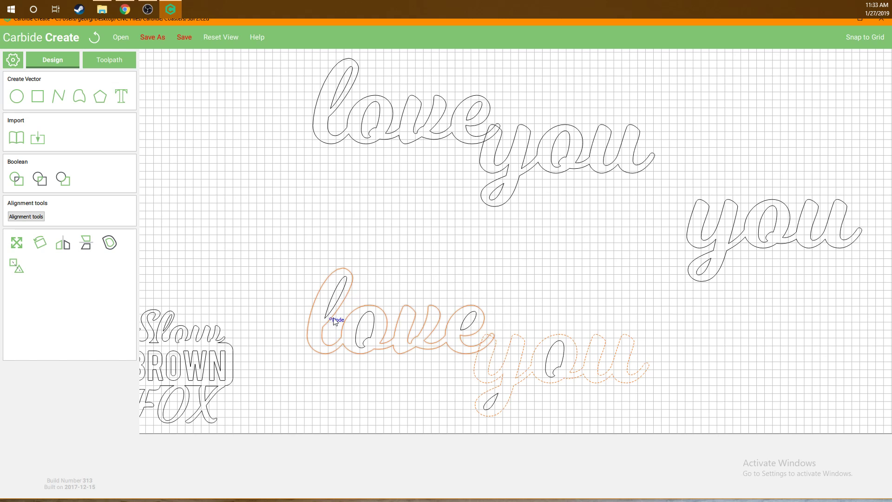
left_click(400, 275)
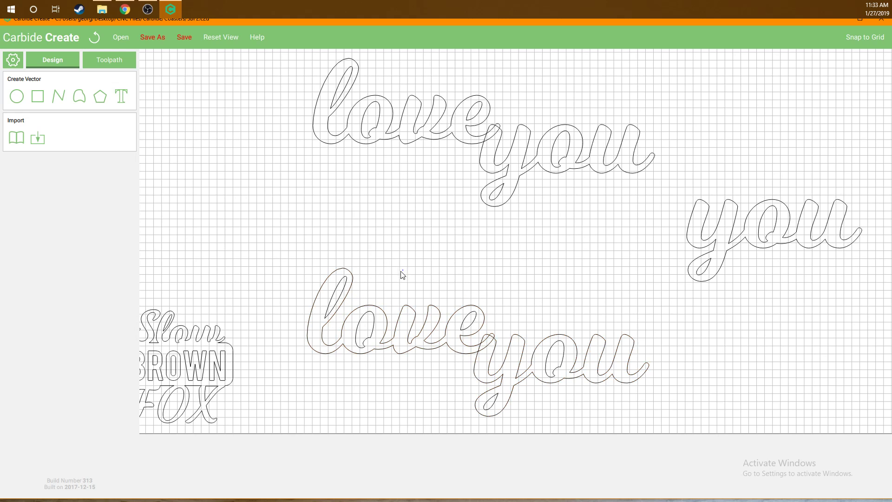
Subtract the outer outline of the lower "you" from the outer outline of the lower "love".
left_click(415, 352)
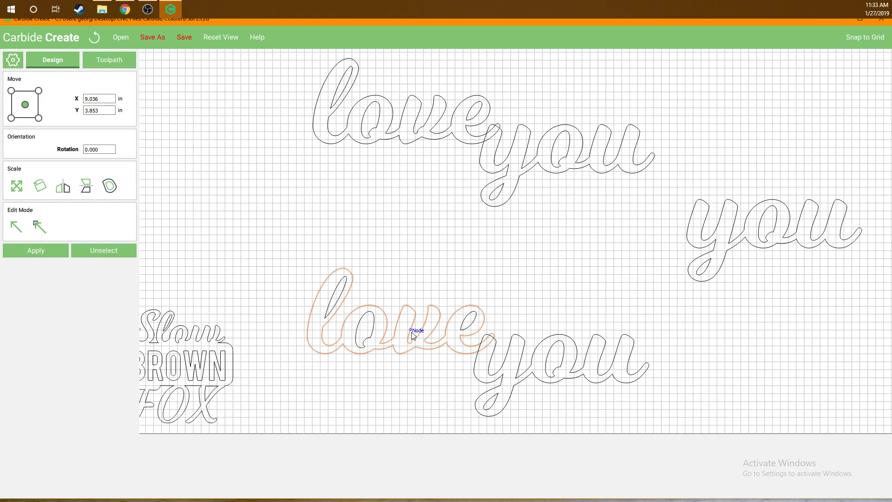
left_click(515, 389)
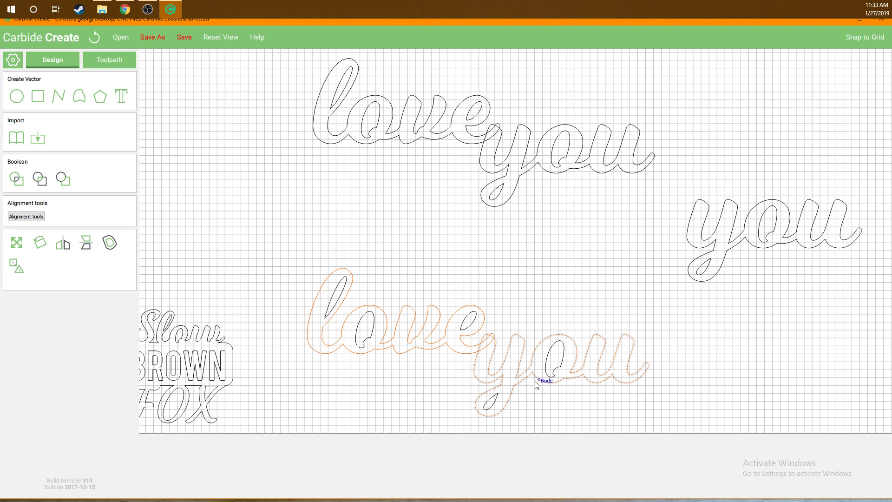
left_click(64, 178)
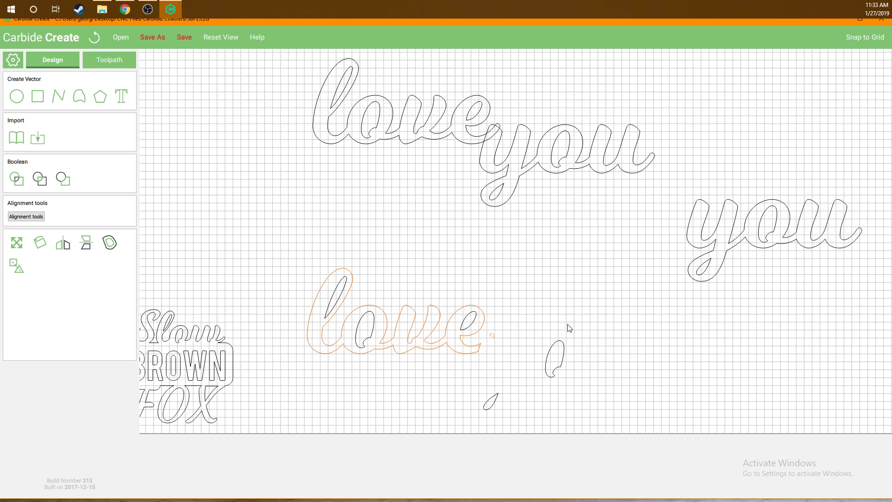
Delete the leftover inner outlines of the "o" and "y" from the subtracted "you".
left_click(552, 356)
key("Delete")
left_click(491, 409)
key("Delete")
Move all outlines of the spare "you" into the gap cut from the lower "love", and check the fit at the joint.
left_click_drag(684, 184, 885, 267)
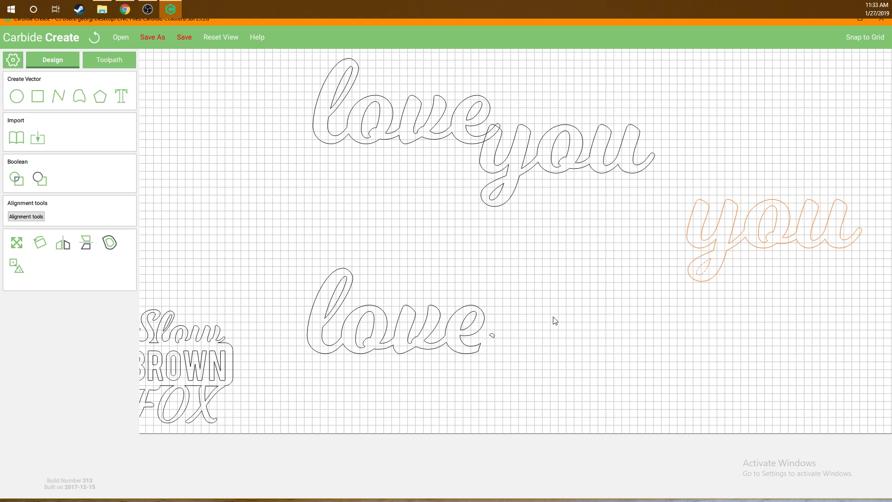
left_click_drag(693, 215, 486, 352)
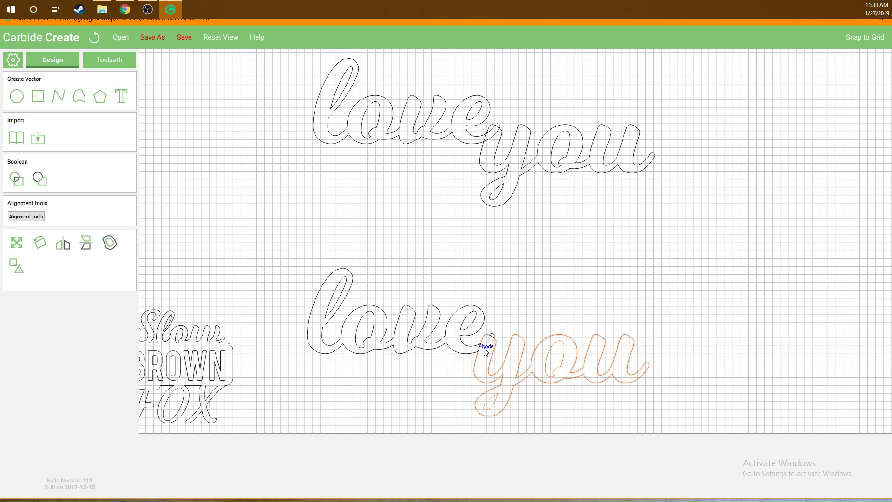
scroll(487, 349, "up", 10)
scroll(491, 336, "up", 2)
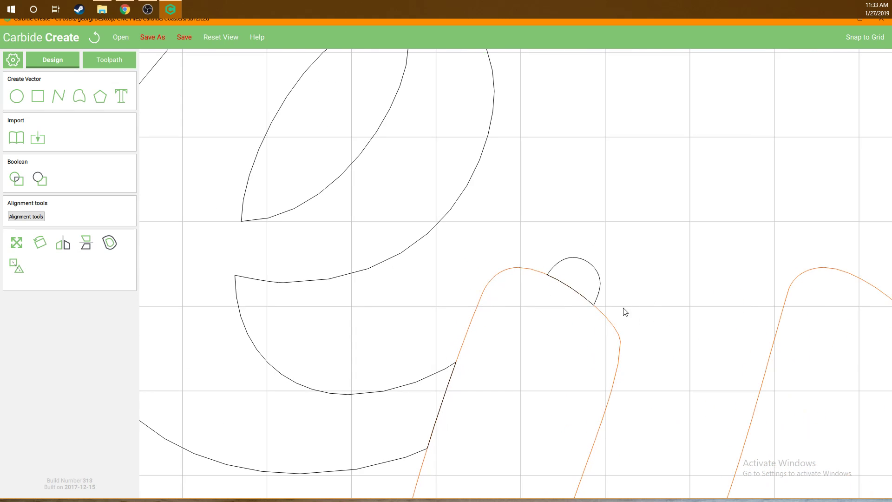
scroll(568, 282, "up", 2)
scroll(570, 279, "down", 10)
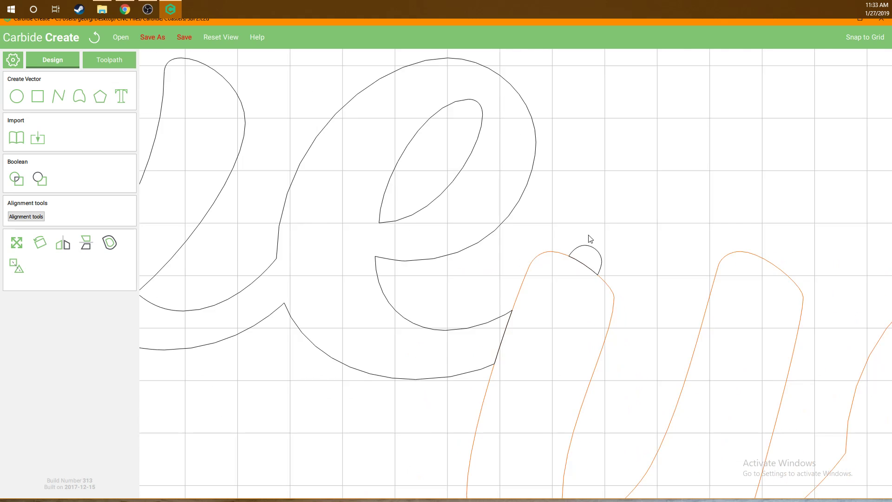
scroll(520, 212, "down", 2)
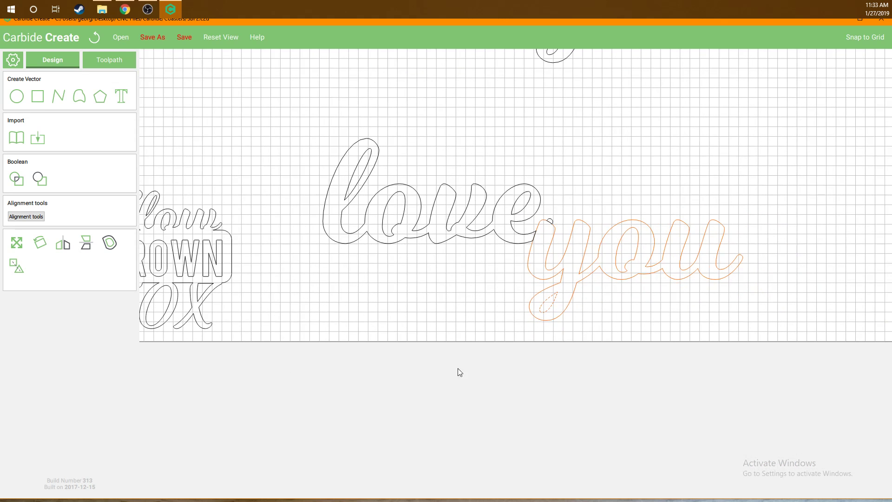
left_click(679, 172)
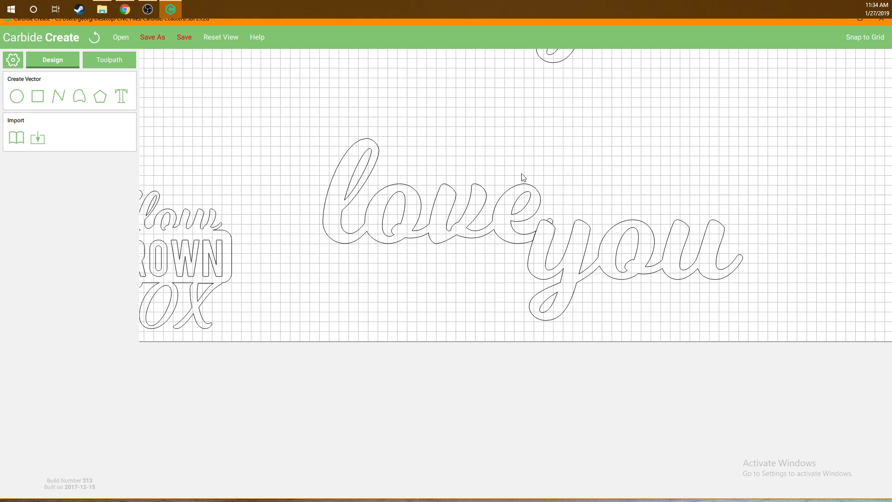
Move all outlines of the upper "love you" down and slightly right, closer to the lower copy.
scroll(434, 274, "down", 4)
scroll(417, 245, "down", 3)
scroll(435, 108, "up", 2)
left_click_drag(337, 102, 644, 230)
left_click_drag(509, 232, 522, 265)
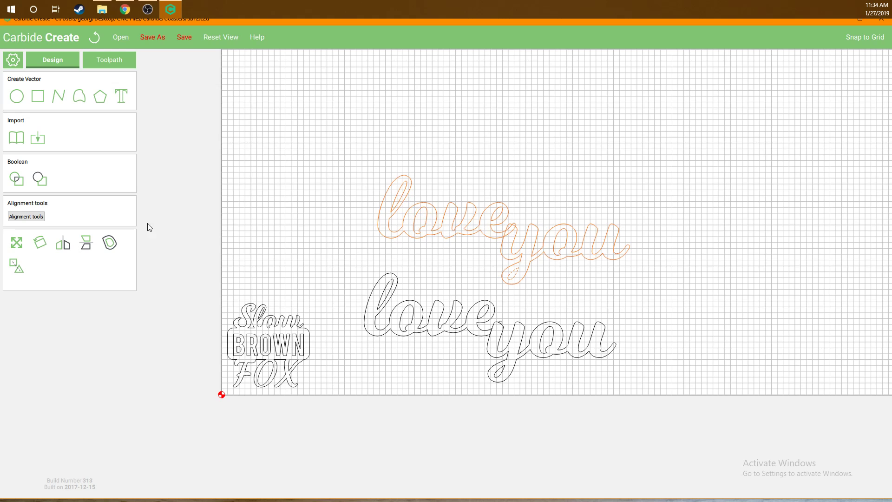
Try a Boolean union of all outlines of the upper "love you", inspect the joint, and undo the union.
left_click(17, 179)
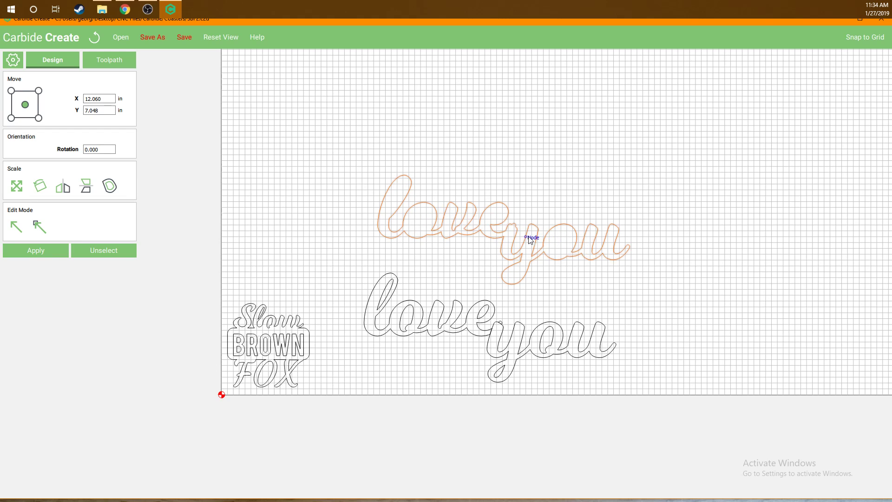
scroll(529, 238, "up", 5)
scroll(495, 209, "up", 1)
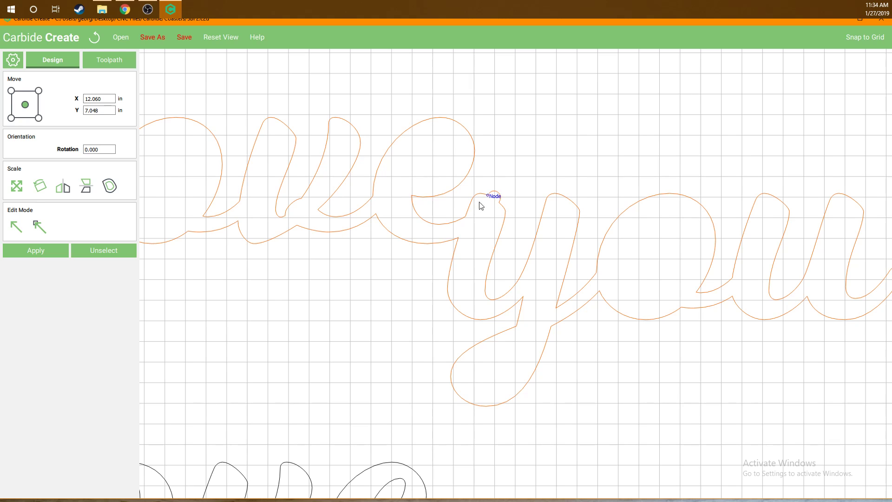
left_click(305, 345)
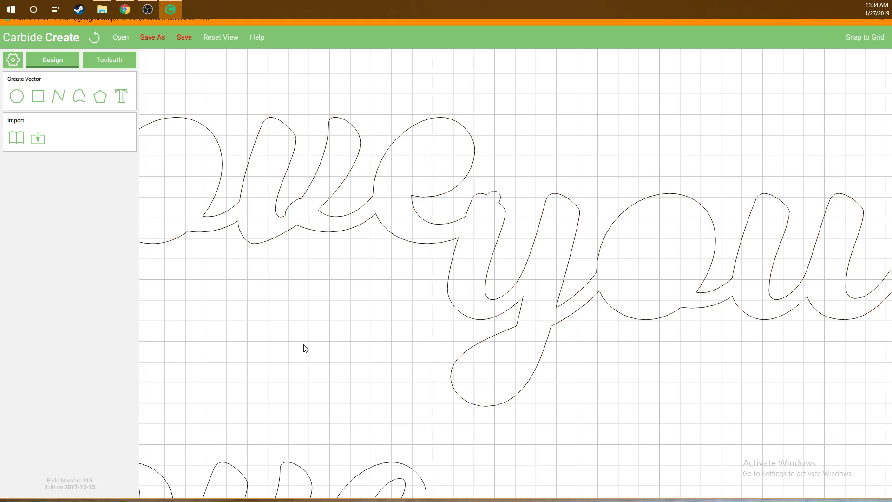
key("ctrl+z")
scroll(360, 281, "down", 6)
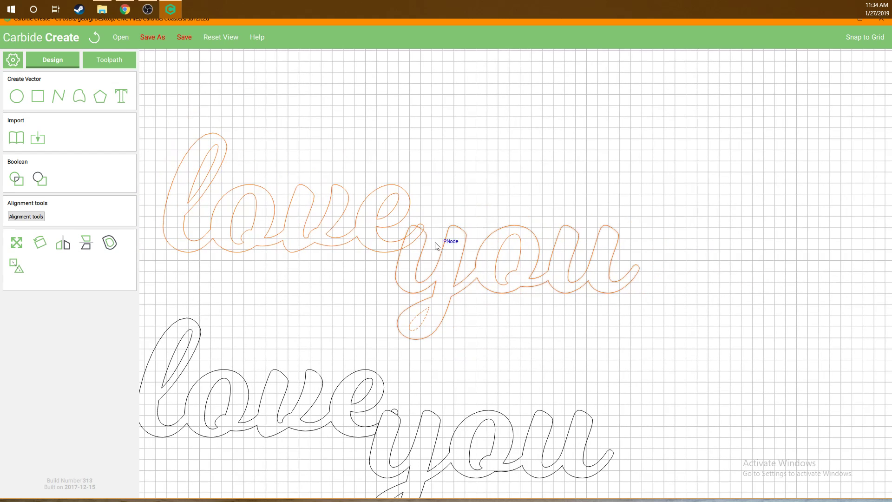
Edit the nodes of the upper "you" outer outline and delete the cluster rounding the top of the "y" first stroke.
scroll(437, 197, "up", 3)
left_click(436, 192)
left_click(414, 265)
scroll(416, 205, "up", 4)
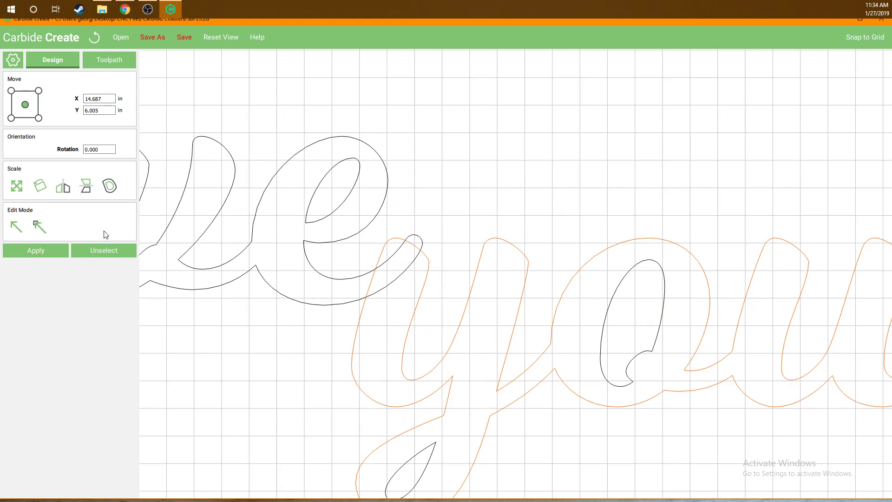
left_click(35, 229)
scroll(383, 245, "up", 6)
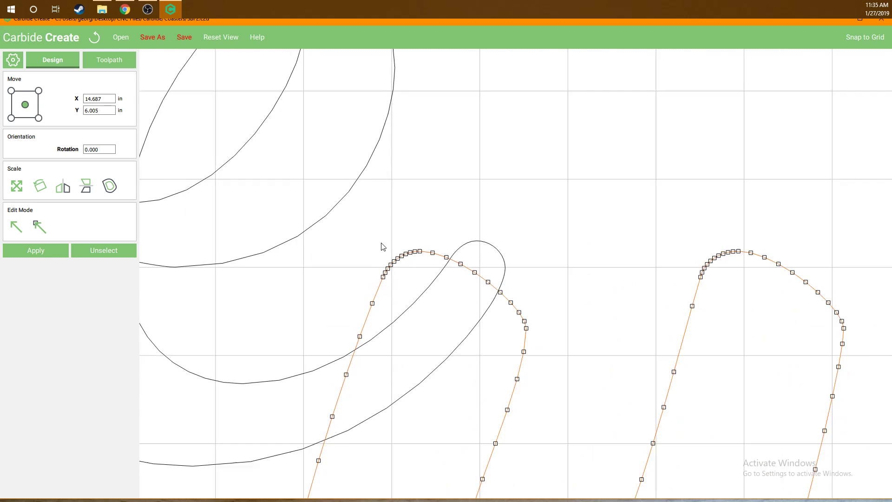
scroll(374, 238, "up", 2)
left_click_drag(363, 226, 469, 314)
right_click(432, 272)
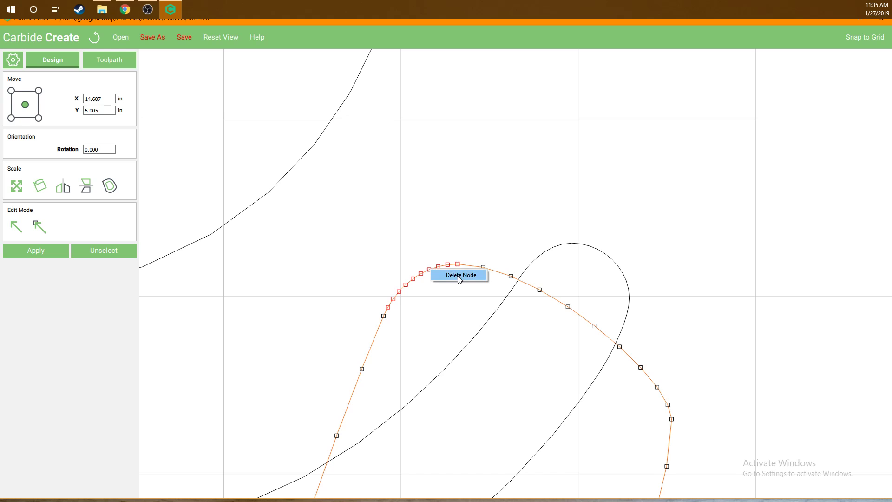
left_click(461, 274)
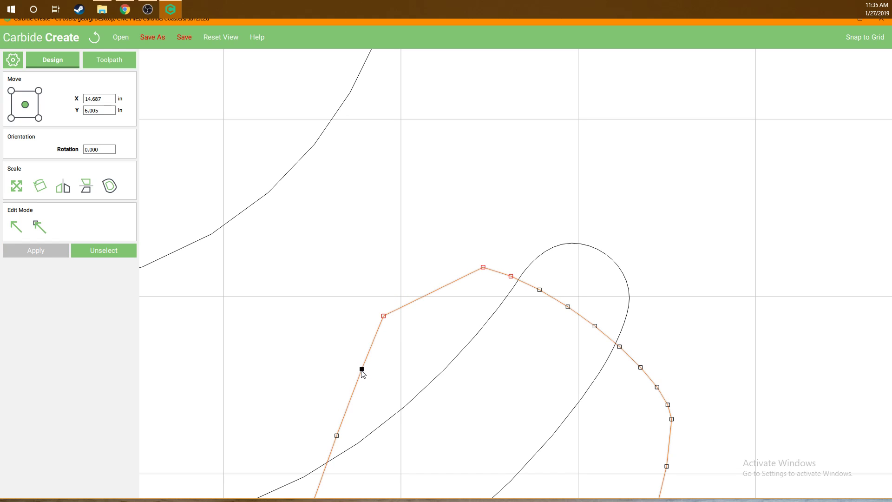
Move the remaining nodes at the top of the "y" first stroke inside the tail of the "e".
left_click(337, 436, "shift")
left_click_drag(385, 318, 440, 391)
scroll(367, 304, "down", 3)
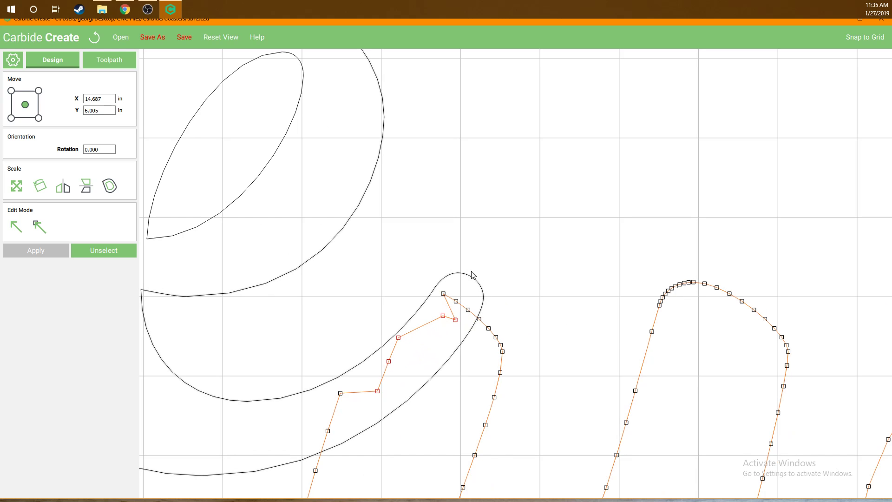
scroll(470, 239, "down", 3)
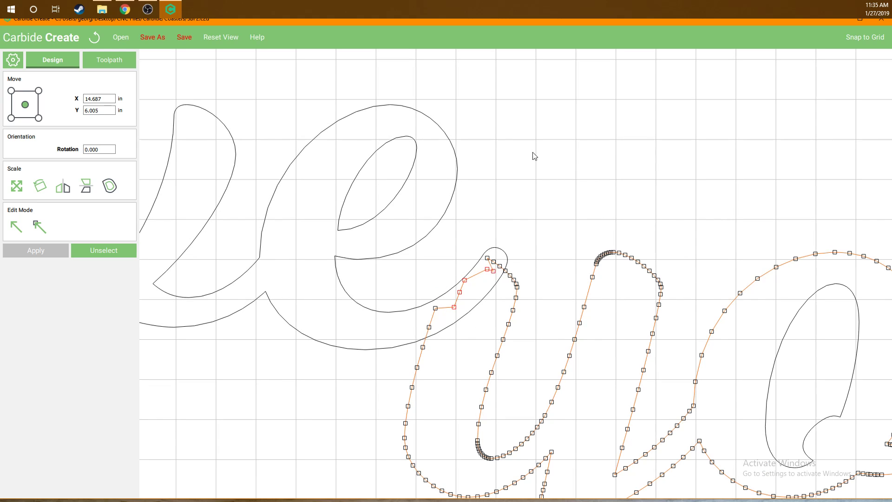
scroll(530, 153, "down", 5)
left_click(188, 107)
Union only the outer outlines of the upper "love" and "you", leaving the inner letter outlines out of the selection.
left_click_drag(198, 101, 811, 295)
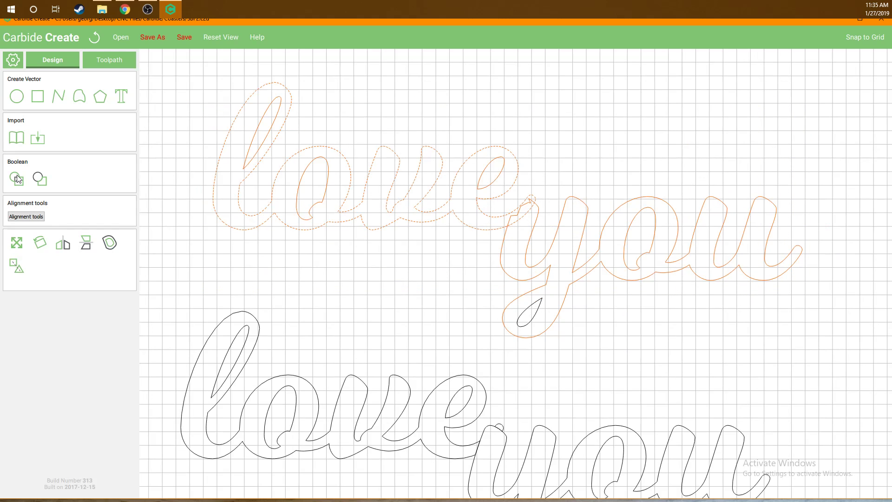
left_click(207, 110)
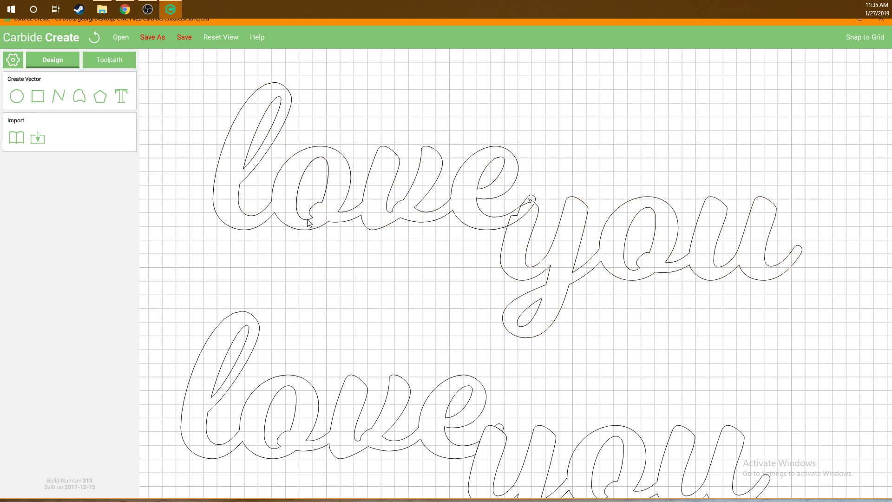
left_click(439, 221)
left_click(524, 280, "shift")
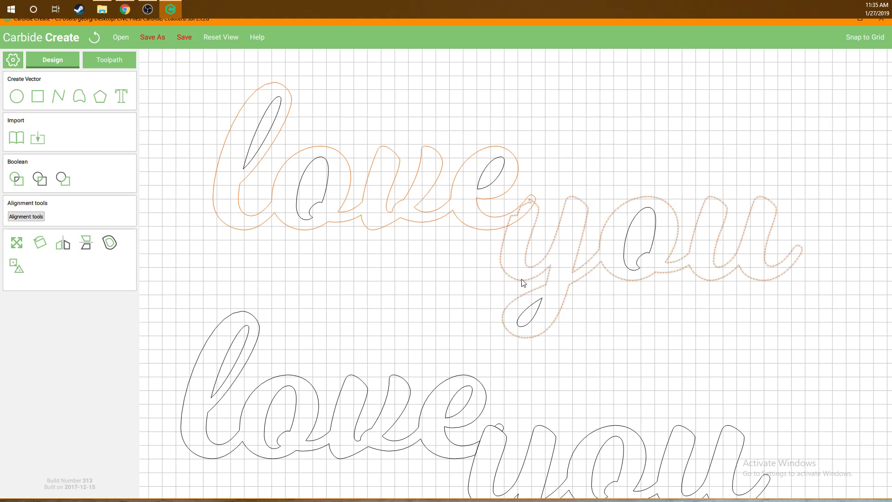
left_click(20, 183)
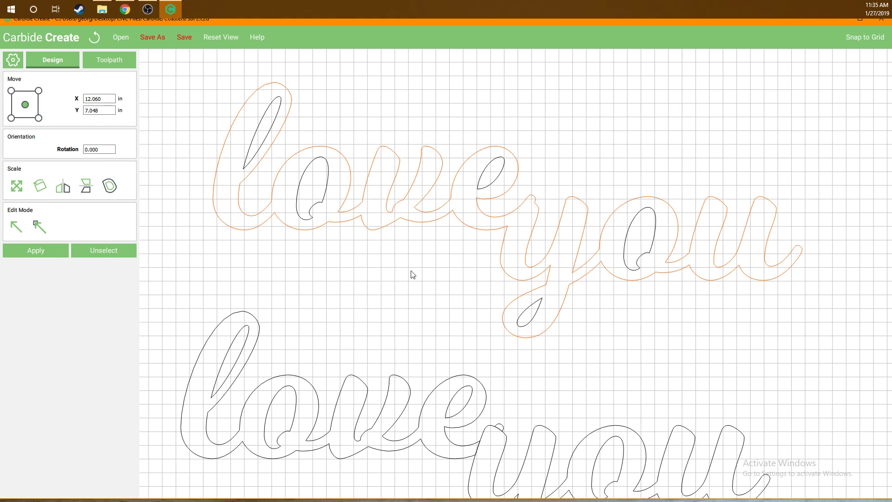
scroll(390, 276, "down", 5)
scroll(390, 274, "down", 1)
left_click(500, 175)
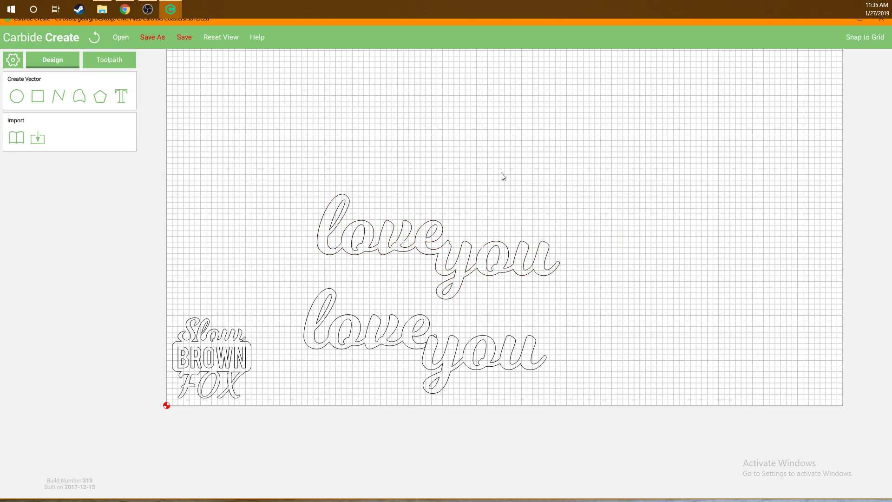